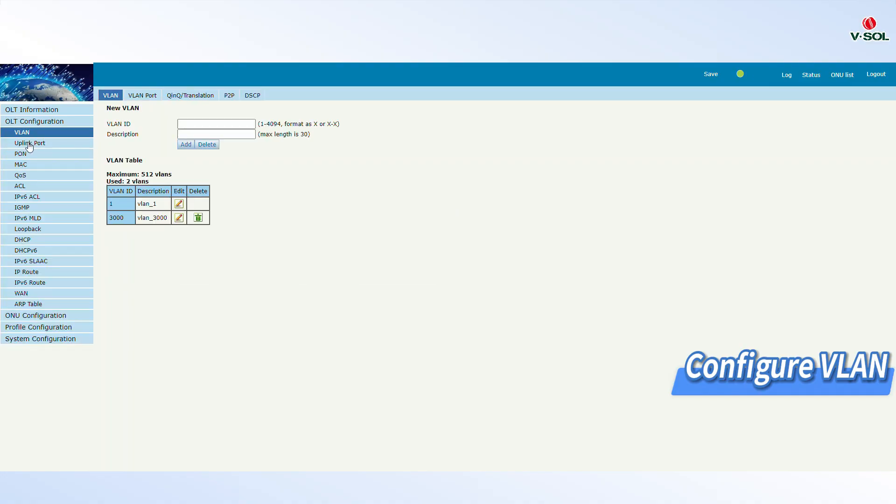
Create a new VLAN with ID 3200
left_click(183, 124)
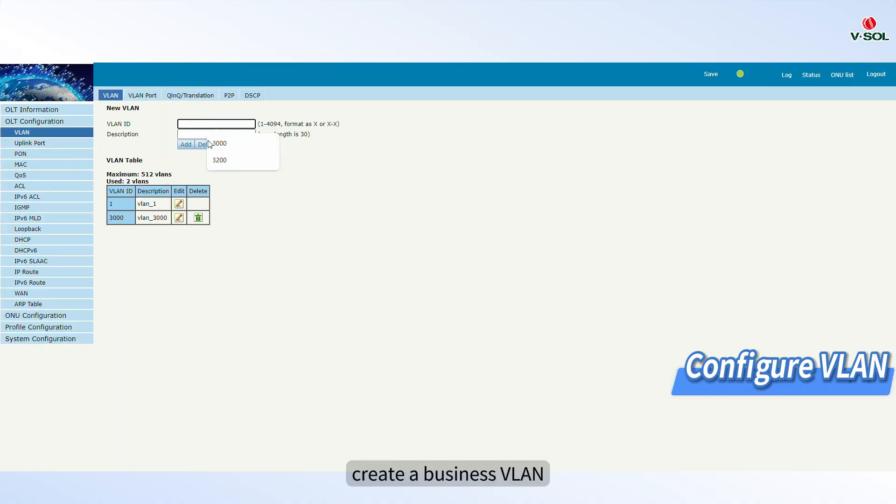
left_click(219, 160)
left_click(186, 145)
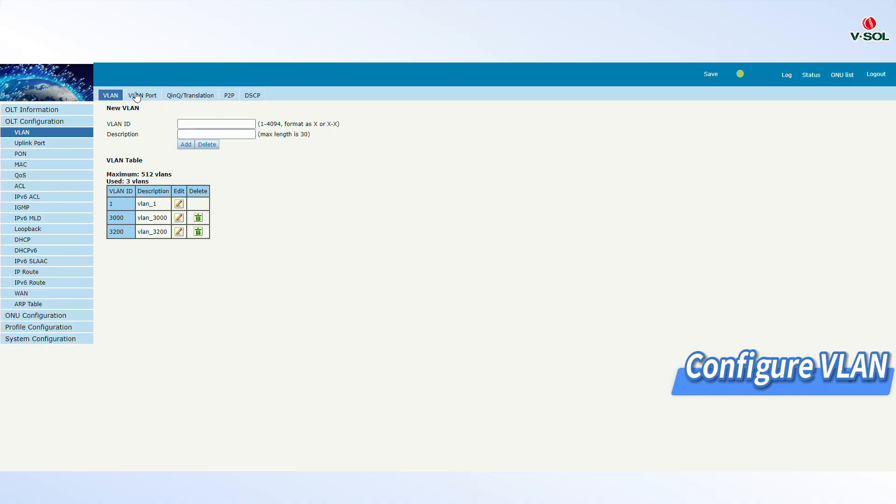
Bind VLAN 3200 to uplink port GE1 as a tagged port
left_click(136, 95)
left_click(176, 124)
left_click(216, 142)
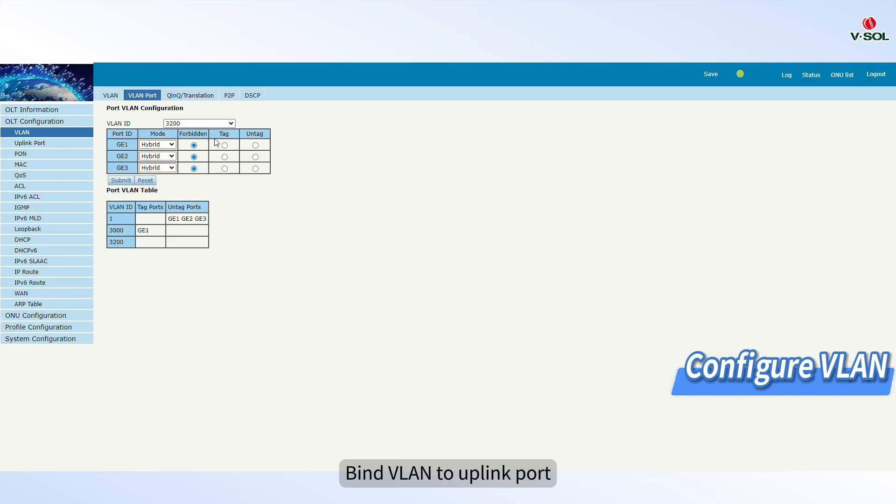
left_click(225, 145)
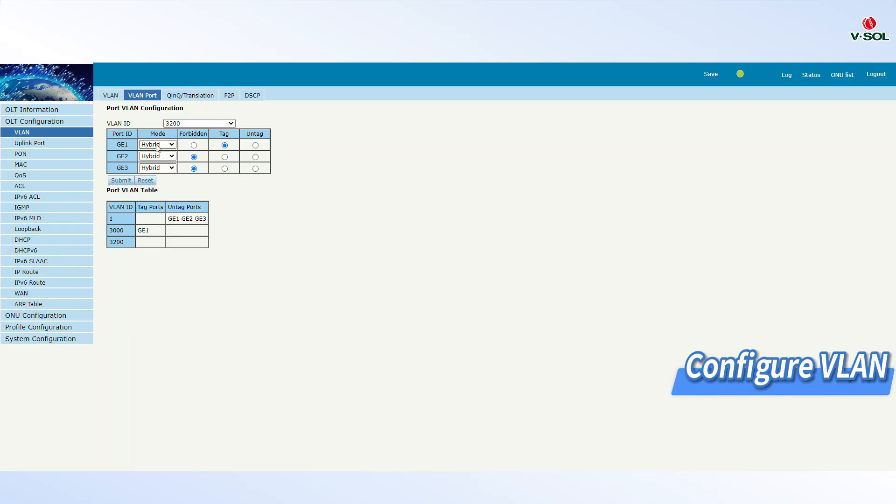
left_click(117, 178)
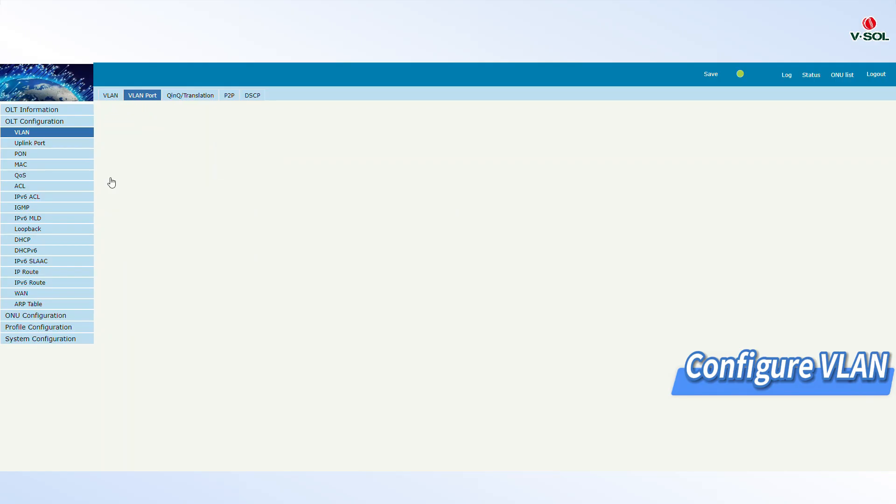
Enable IGMP status globally with General Query Packet enabled and submit
left_click(31, 210)
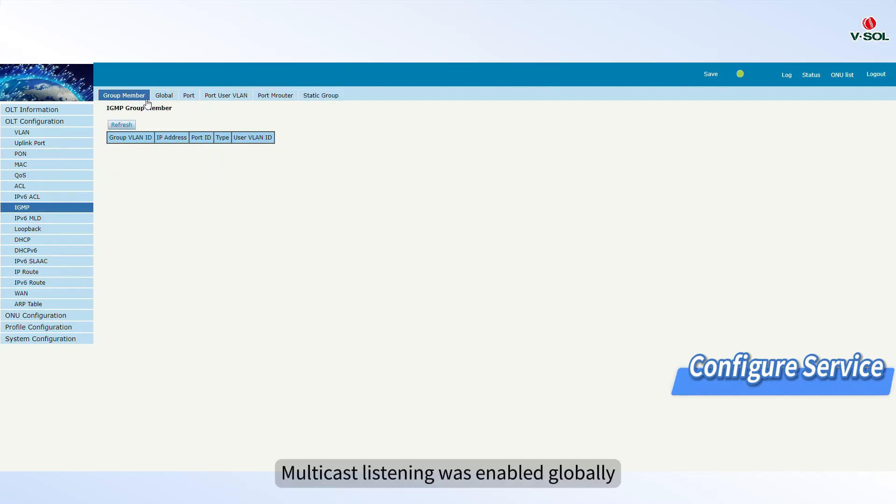
left_click(164, 96)
left_click(237, 123)
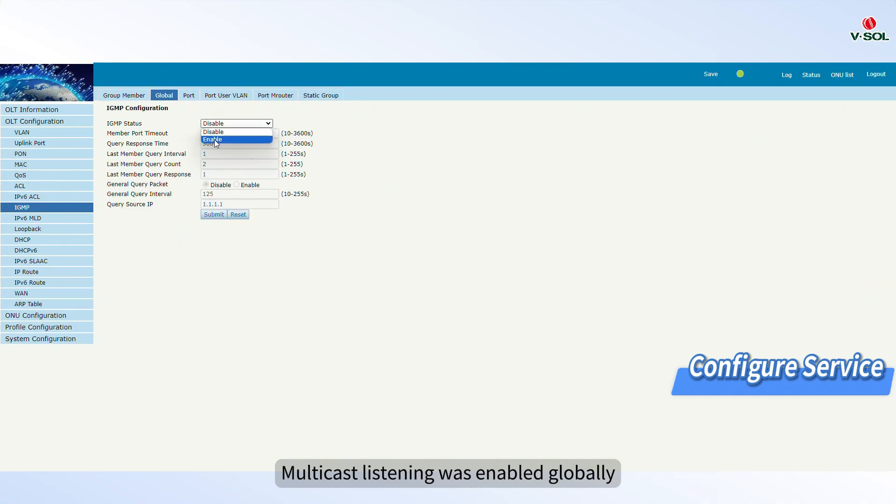
left_click(214, 138)
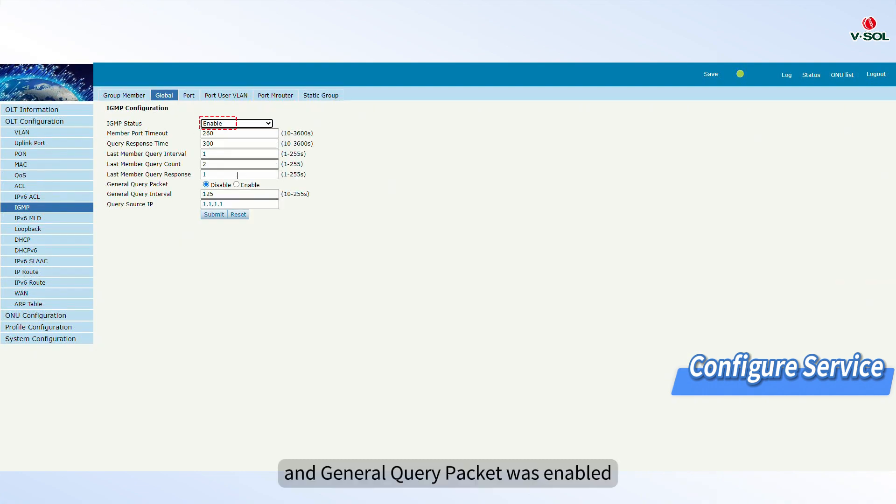
left_click(236, 184)
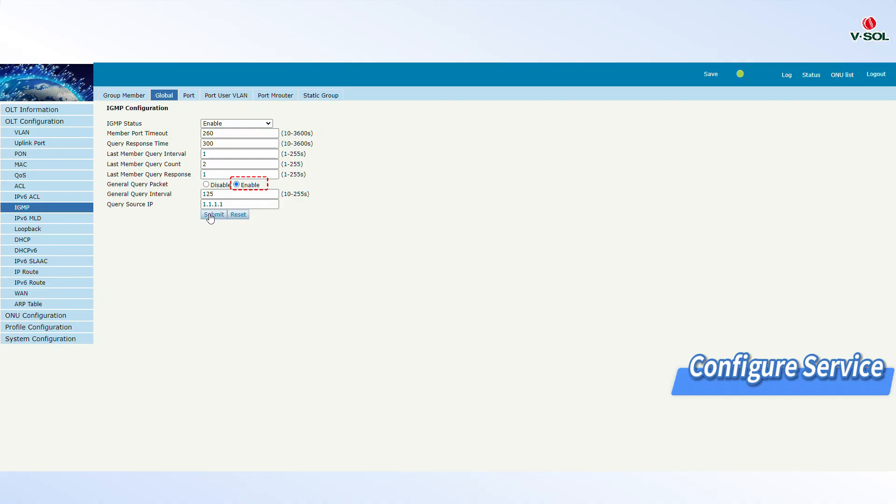
left_click(210, 216)
Add an IGMP user VLAN entry for port PON1 with user VLAN 3200 and group VLAN 3200
left_click(220, 95)
left_click(213, 123)
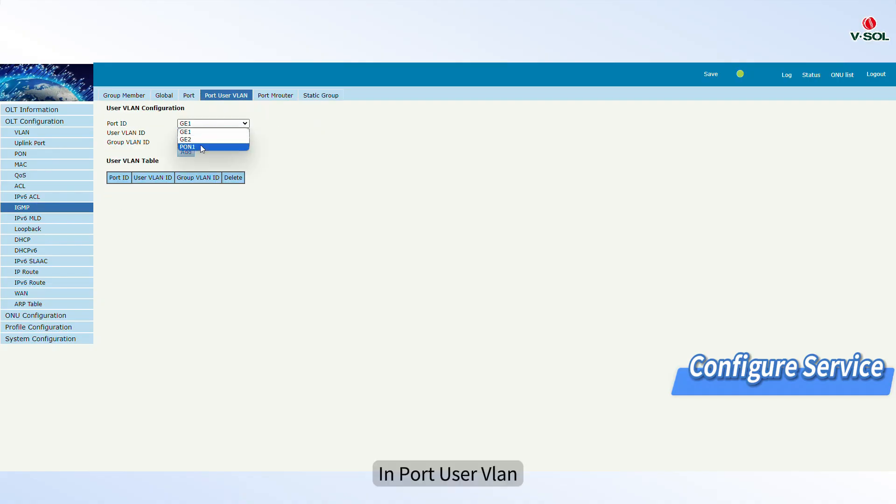
left_click(201, 147)
left_click(206, 132)
left_click(205, 156)
left_click(205, 142)
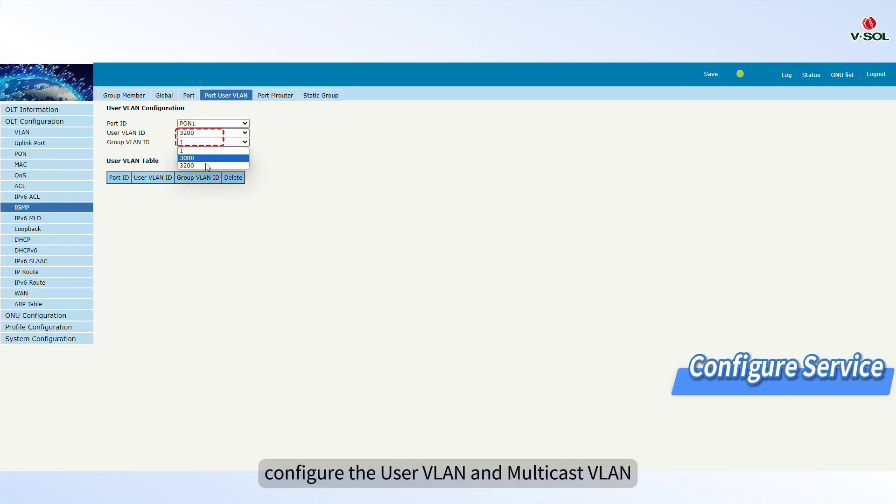
left_click(206, 165)
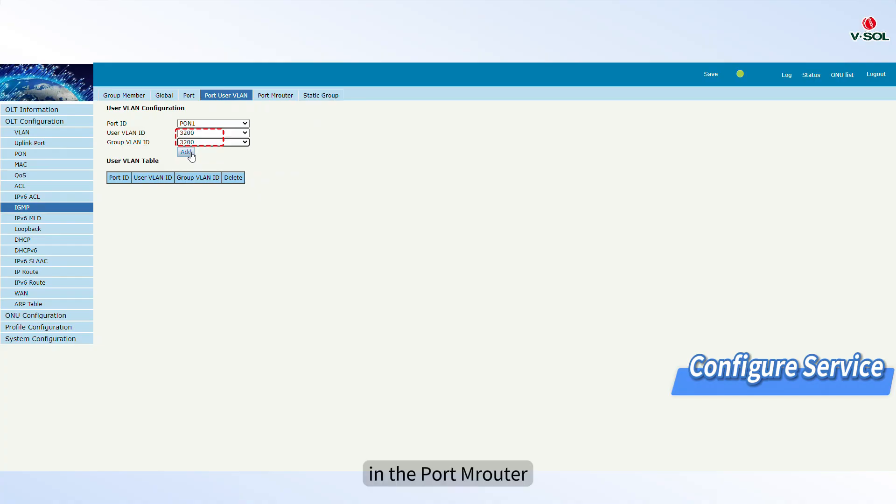
left_click(186, 151)
Add port GE1 as a multicast router port for group VLAN 3200
left_click(275, 95)
left_click(214, 123)
left_click(201, 130)
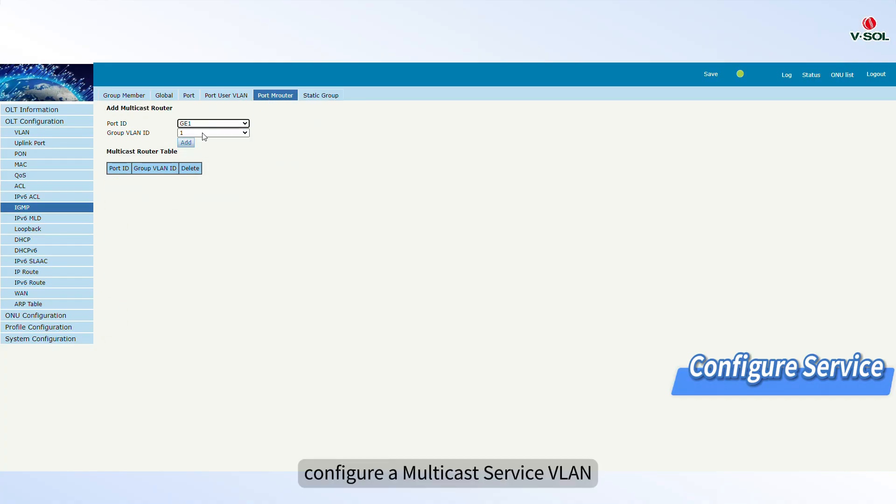
left_click(210, 133)
left_click(198, 156)
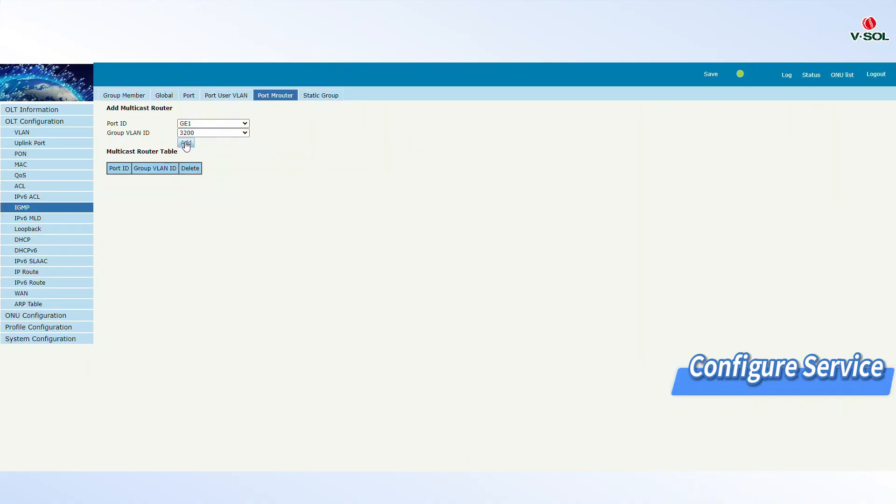
left_click(186, 143)
Create a new line profile with ID 4 named SFU_igmp
left_click(41, 328)
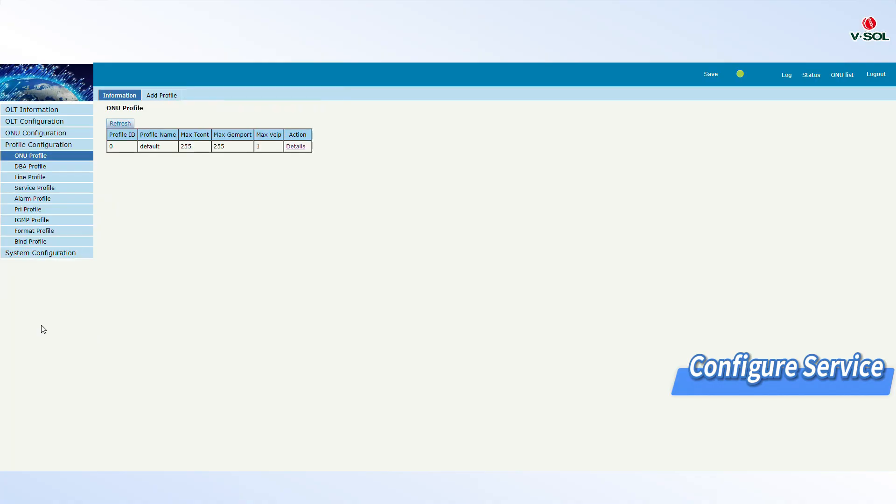
left_click(32, 177)
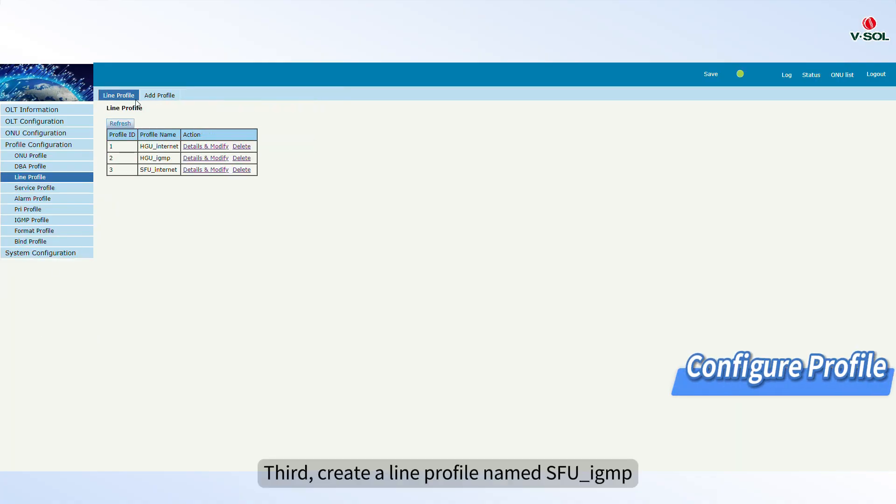
left_click(159, 96)
left_click_drag(169, 141, 128, 137)
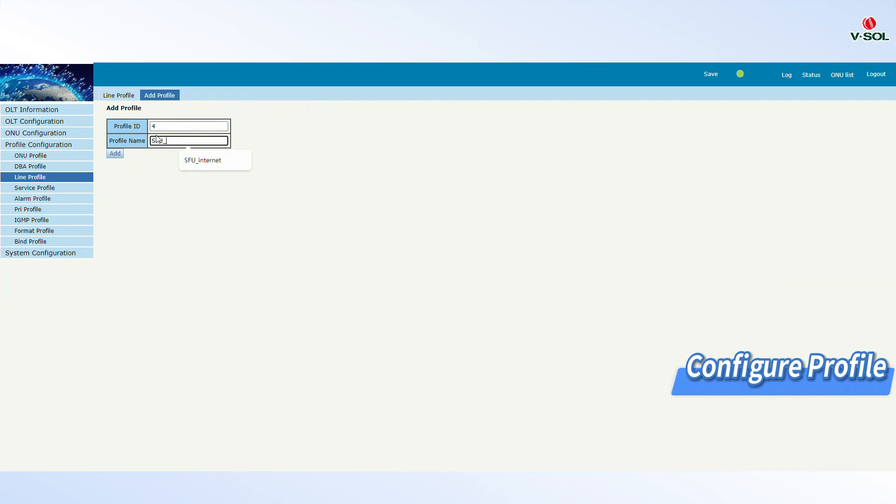
type("SFU_igmp")
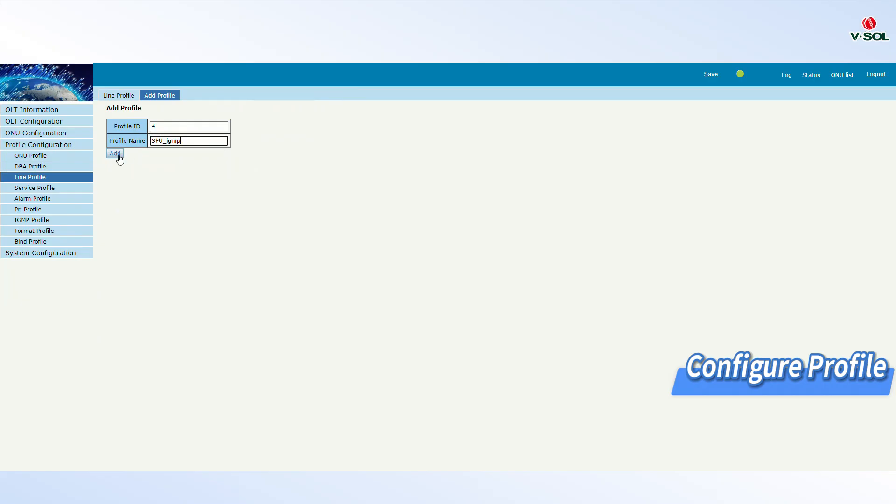
left_click(119, 157)
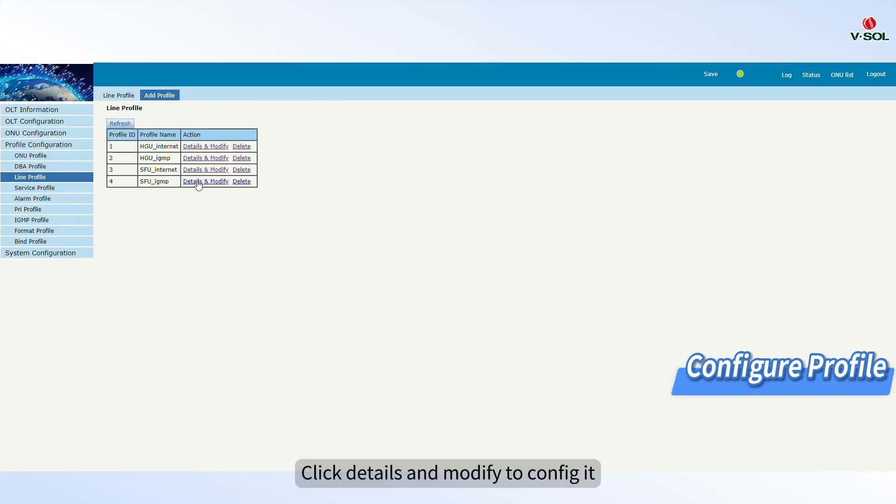
In the SFU_igmp line profile, add Tcont 1 with DBA profile default1 and a gemport on Tcont 1
left_click(198, 182)
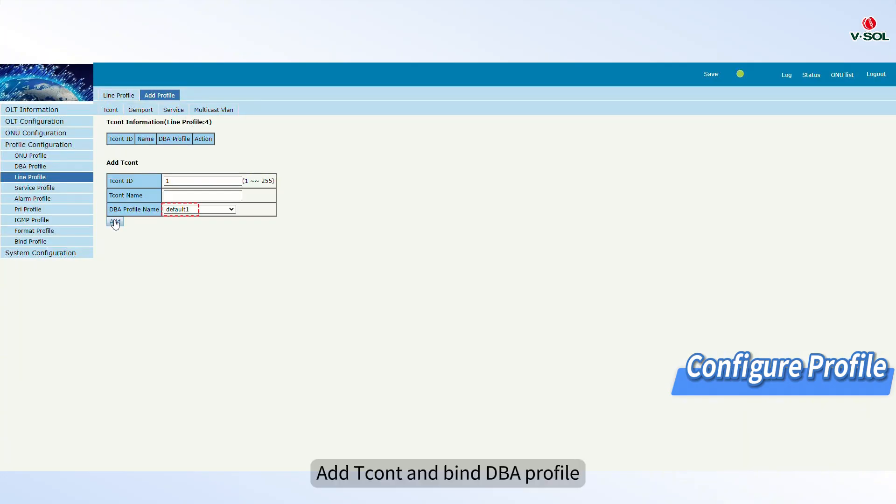
left_click(115, 222)
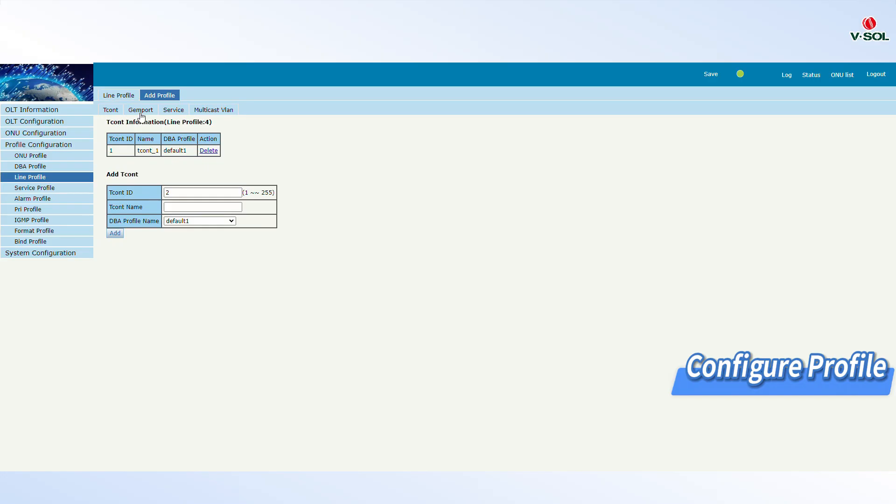
left_click(140, 110)
left_click(115, 221)
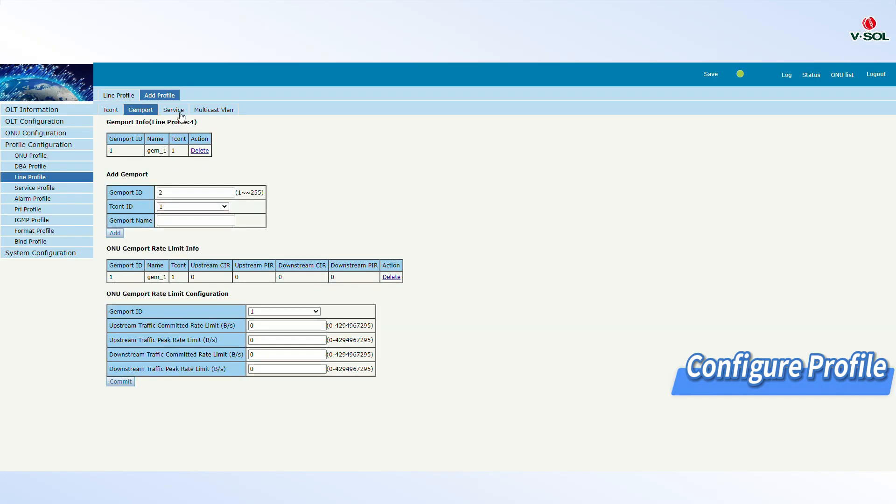
Add a service on gemport 1 in Tag VLAN mode with VLAN list 3200
left_click(180, 110)
left_click(185, 222)
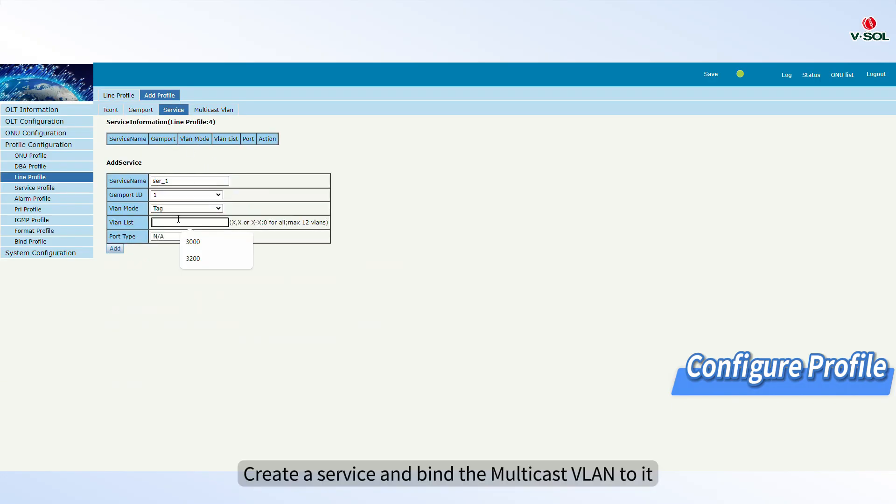
left_click(199, 260)
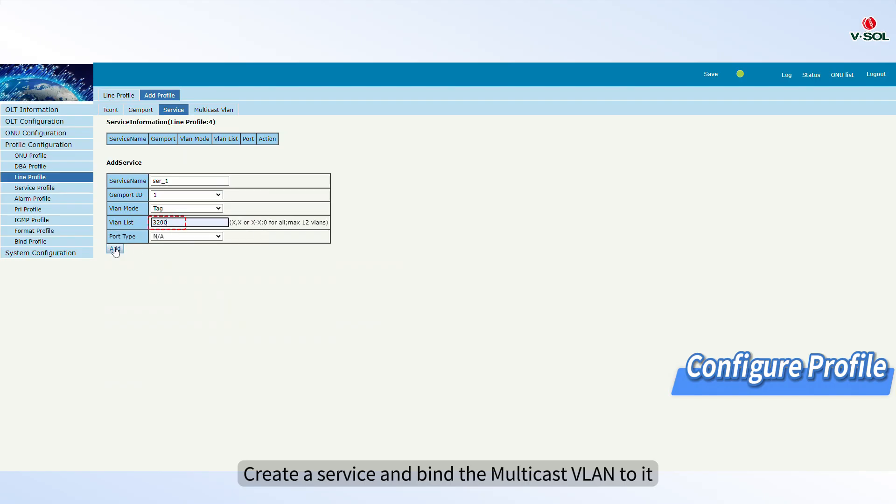
left_click(115, 248)
Bind multicast VLAN 3200 to the SFU_igmp line profile
left_click(205, 112)
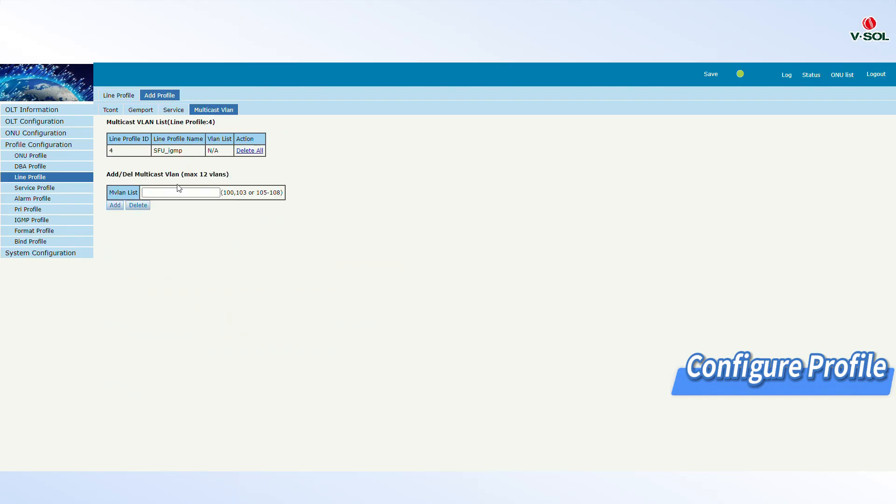
left_click(179, 191)
left_click(236, 229)
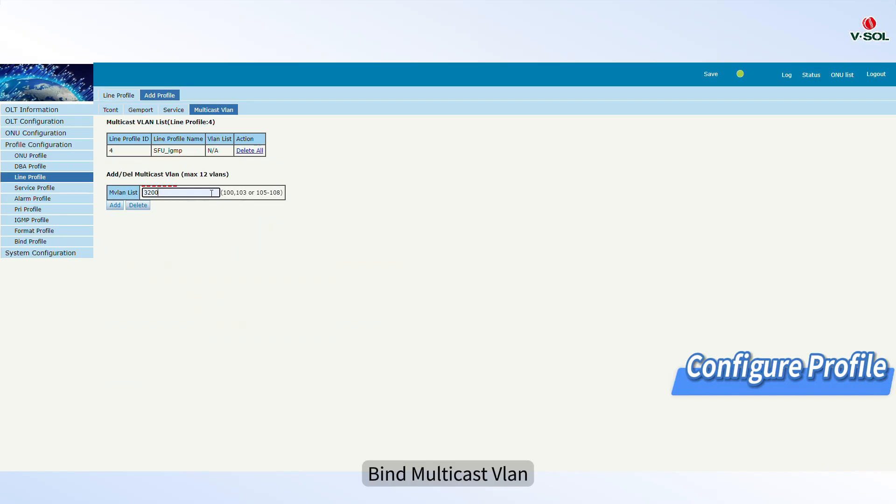
left_click(116, 206)
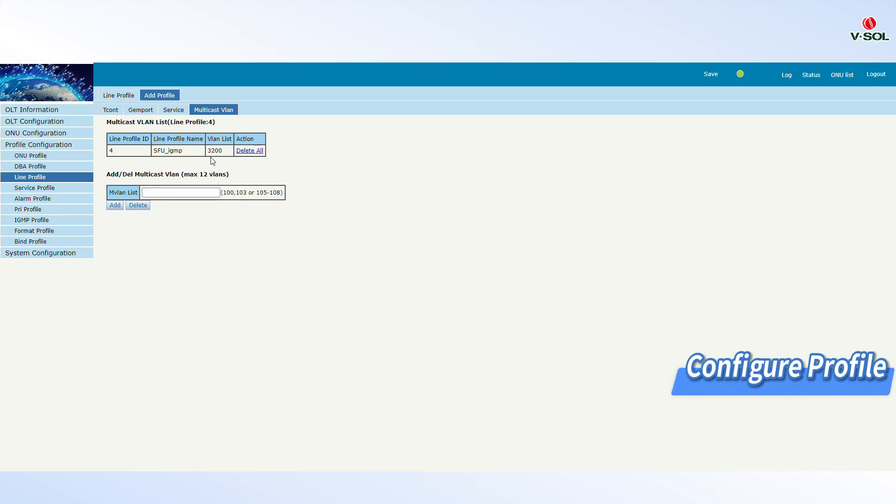
Create a new service profile with ID 4 named SFU_igmp
left_click(46, 189)
left_click(163, 97)
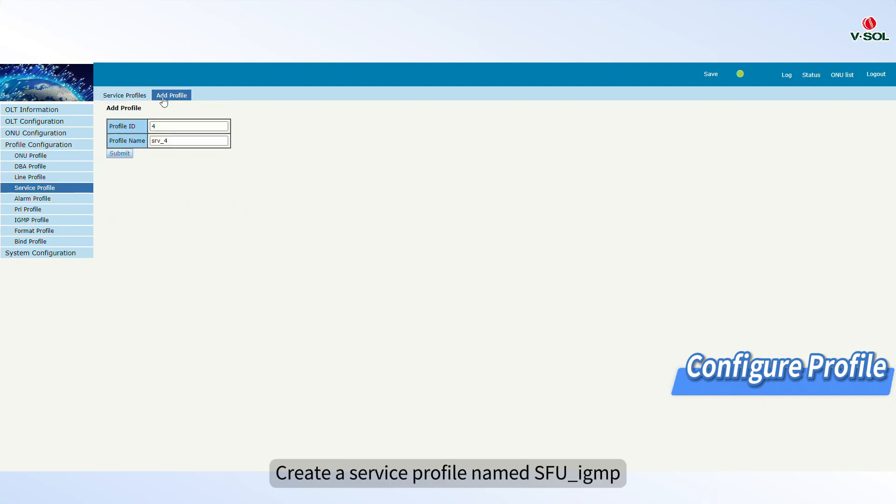
double_click(161, 140)
key("BackSpace")
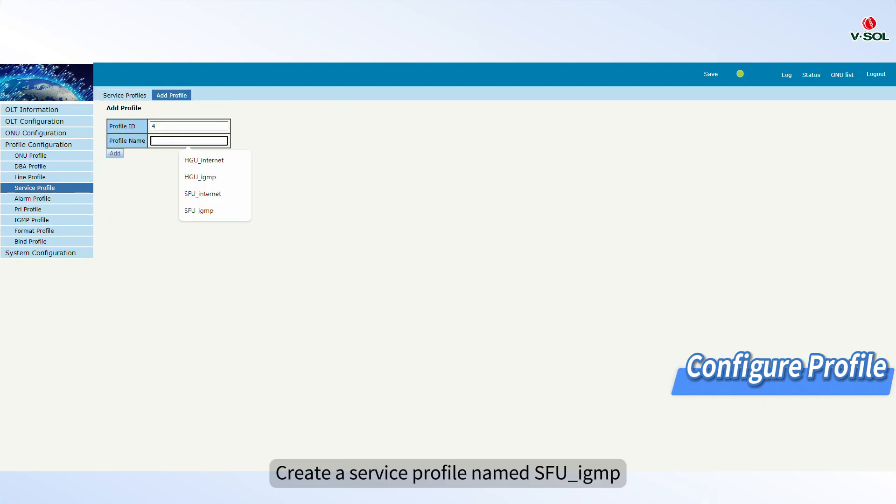
left_click(204, 210)
left_click(115, 154)
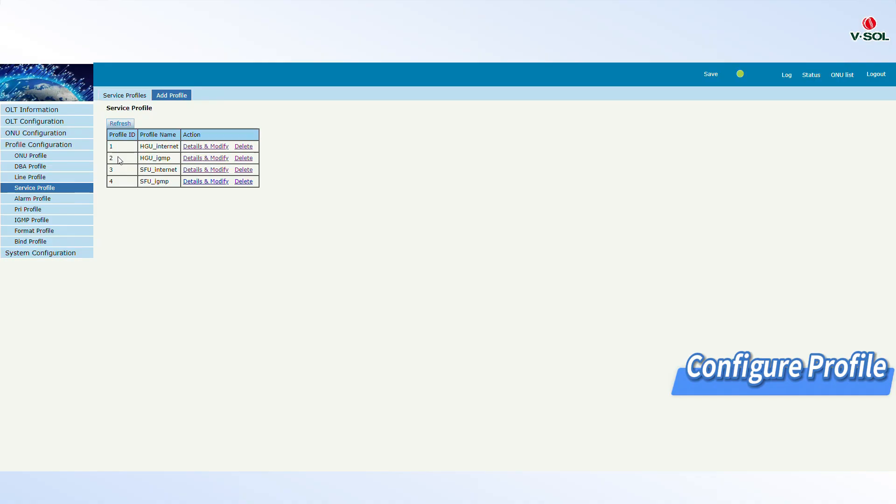
In the SFU_igmp service profile, add a Tag-mode port VLAN on Eth port 1 with VLAN 3200
left_click(202, 182)
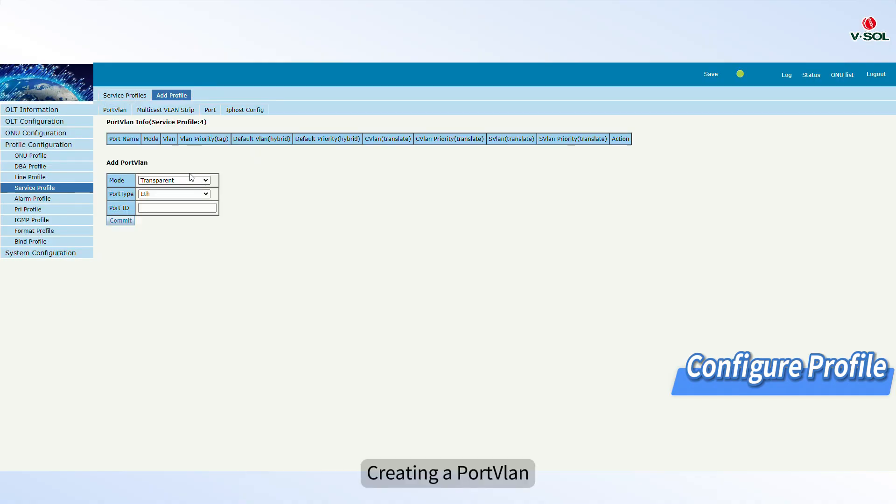
left_click(165, 181)
left_click(154, 203)
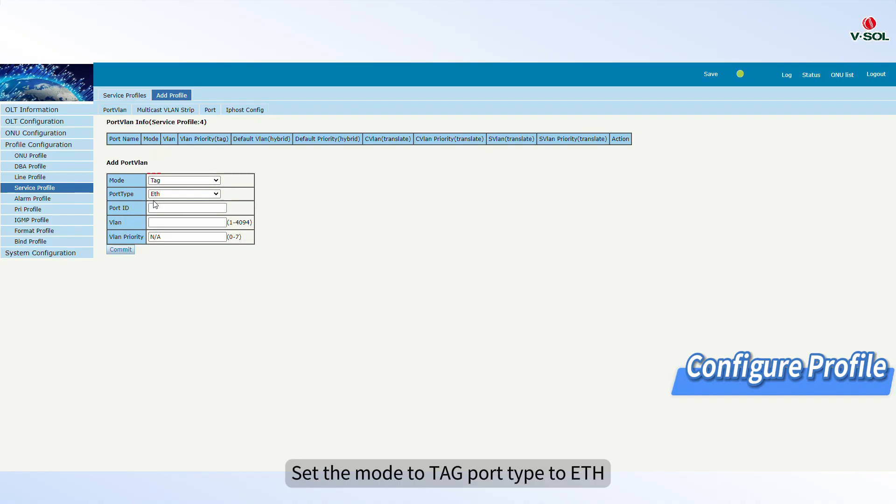
left_click(196, 209)
left_click(200, 232)
left_click(183, 223)
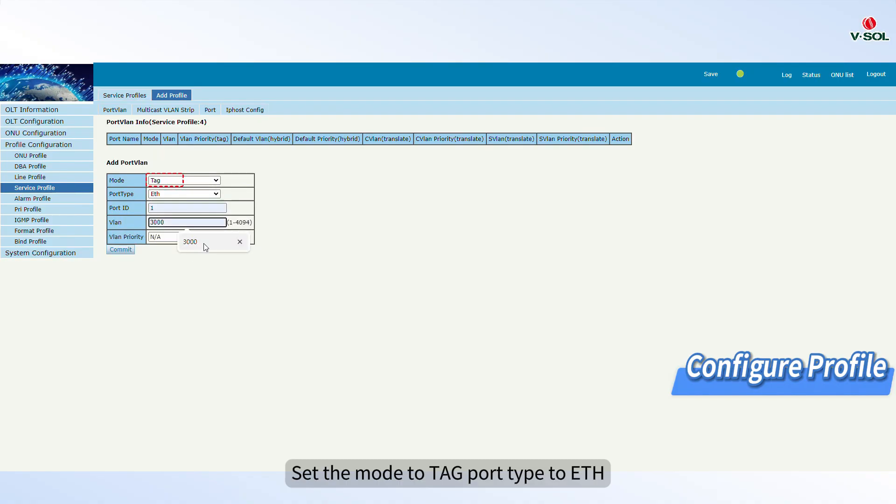
type("3200")
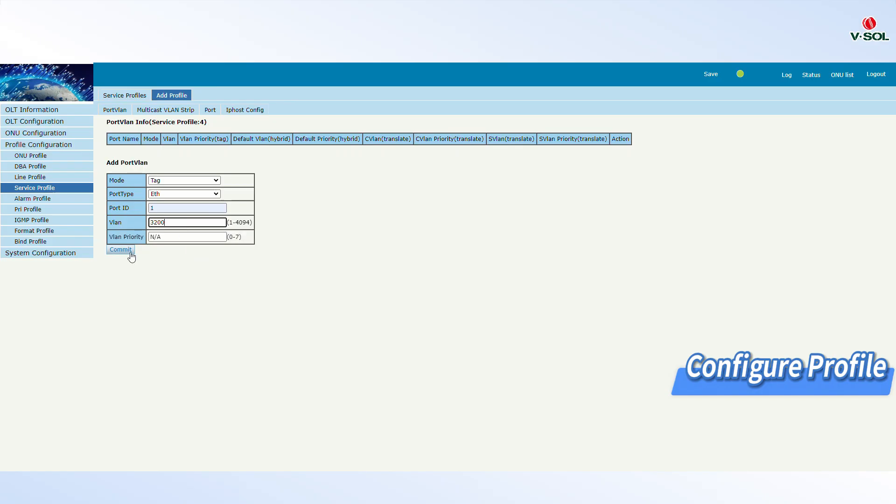
left_click(123, 251)
Add a Tag-mode port VLAN on Eth port 2 with VLAN 3200 in the SFU_igmp service profile
left_click(178, 219)
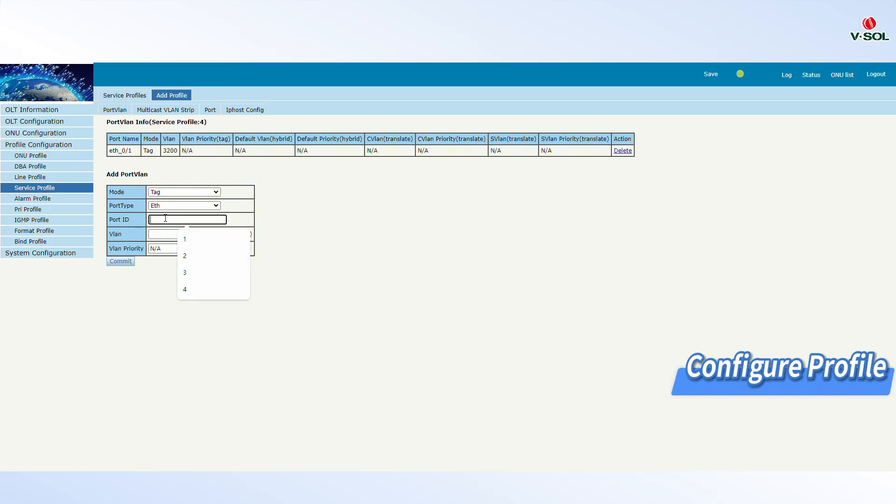
left_click(187, 253)
left_click(175, 236)
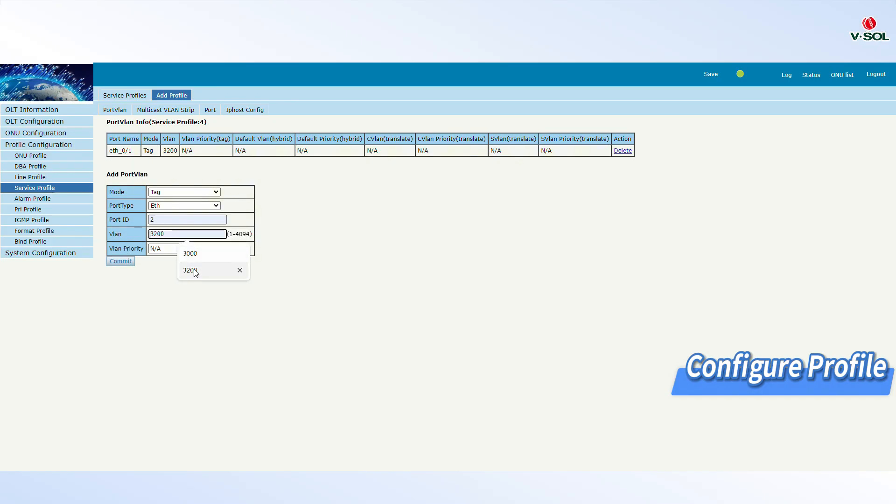
left_click(190, 271)
left_click(127, 263)
Add a Tag-mode port VLAN on Eth port 3 with VLAN 3200
left_click(155, 232)
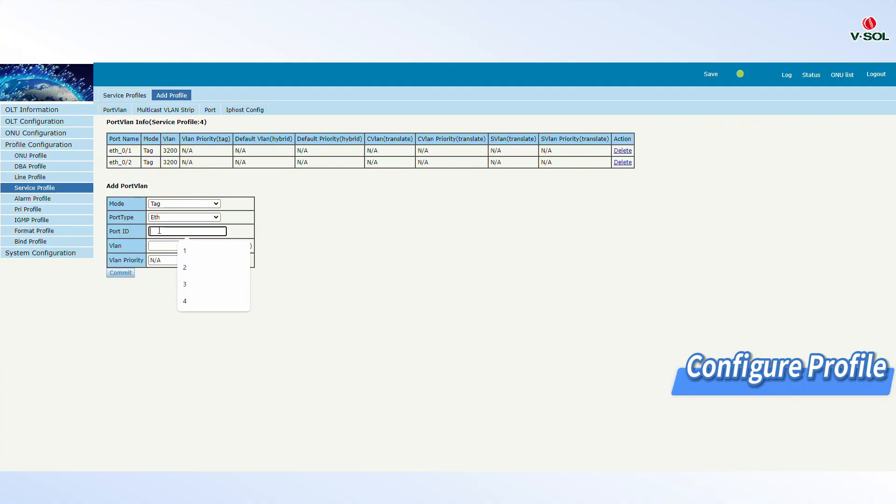
left_click(187, 266)
left_click(184, 246)
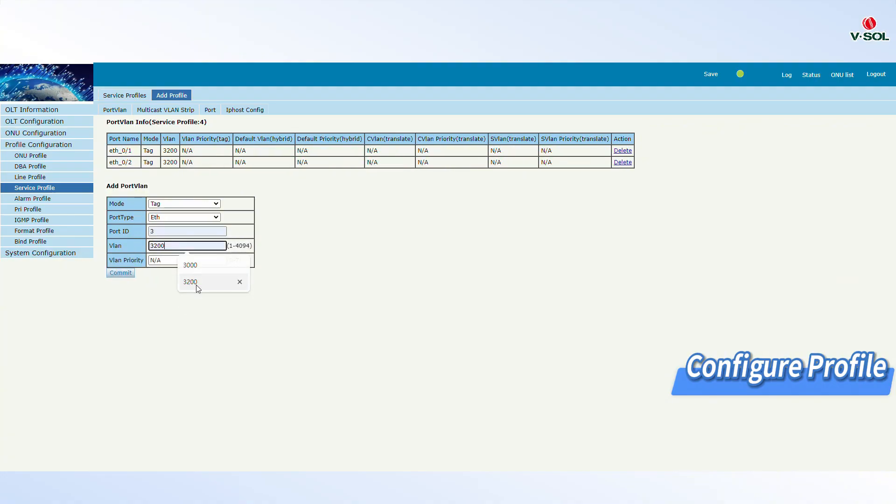
left_click(195, 283)
left_click(121, 274)
Add a Tag-mode port VLAN on Eth port 4 with VLAN 3200
left_click(167, 246)
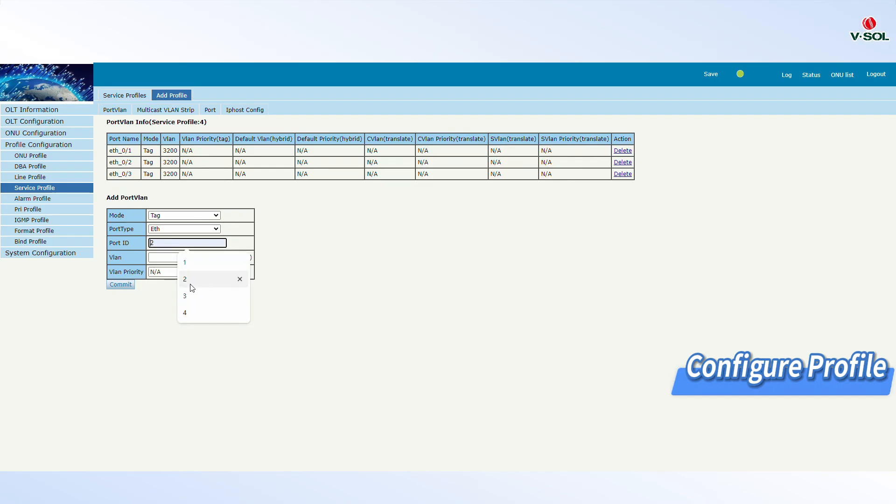
left_click(187, 313)
left_click(187, 258)
left_click(187, 294)
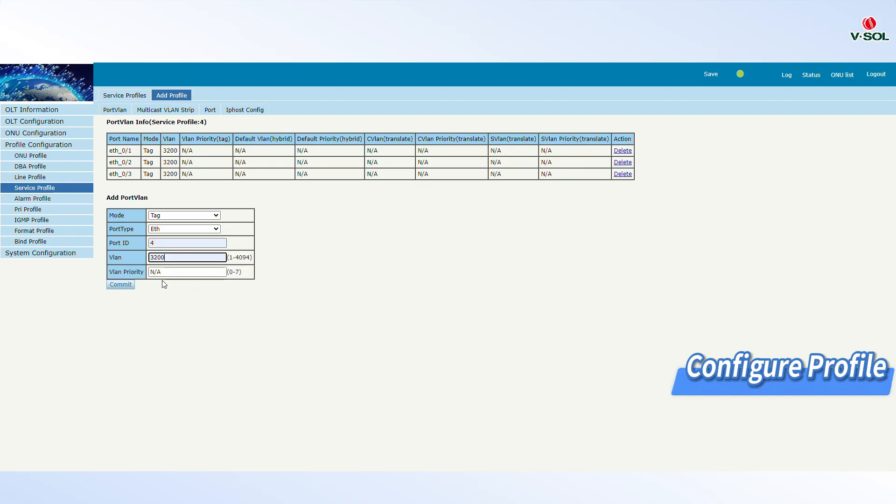
left_click(126, 288)
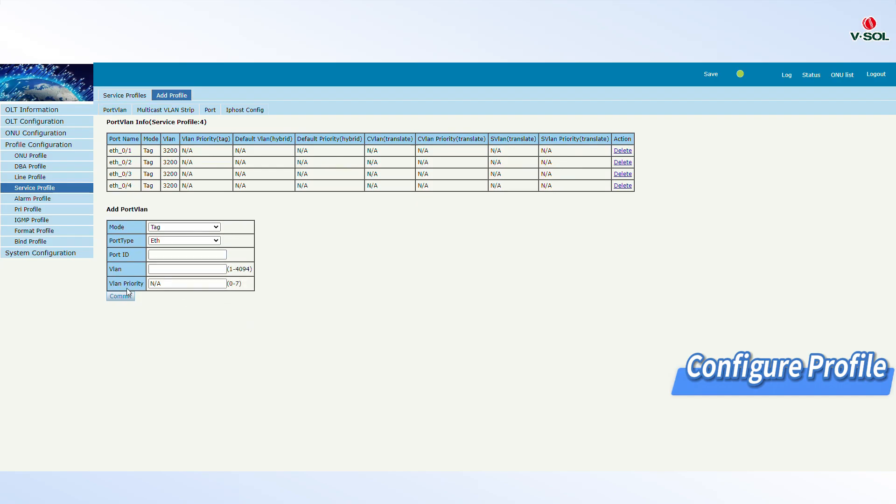
Add multicast VLAN strip entries for Eth ports 1, 2, 3 and 4 in the SFU_igmp service profile
left_click(164, 111)
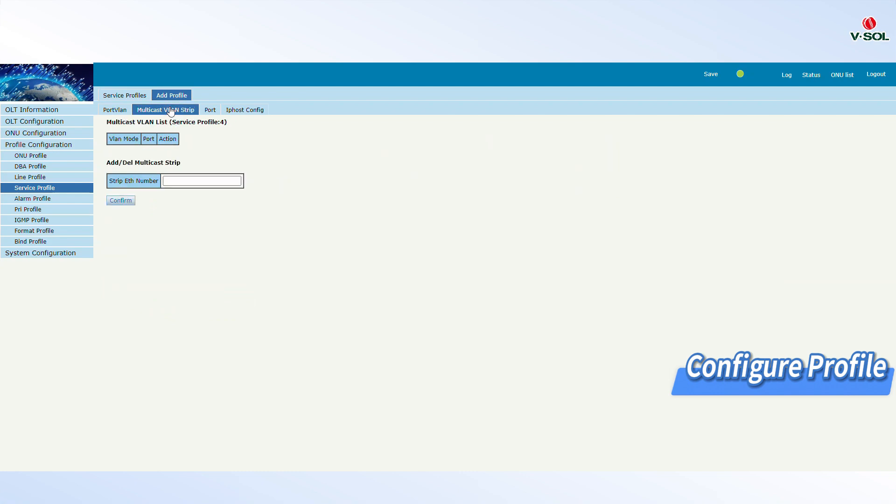
left_click(174, 181)
left_click(174, 181)
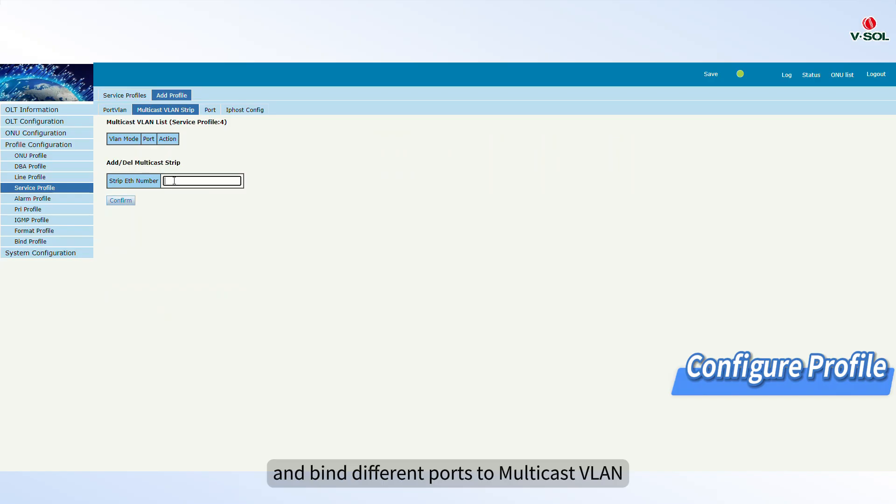
left_click(121, 201)
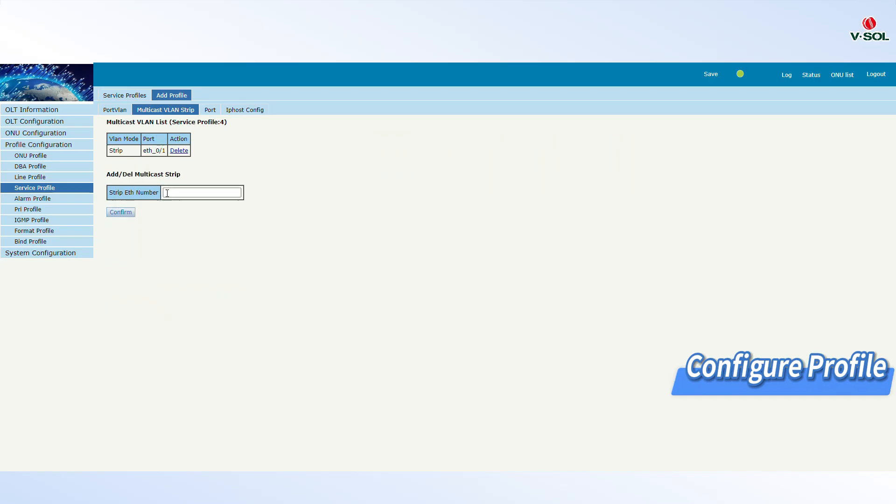
left_click(176, 190)
type("2")
left_click(122, 212)
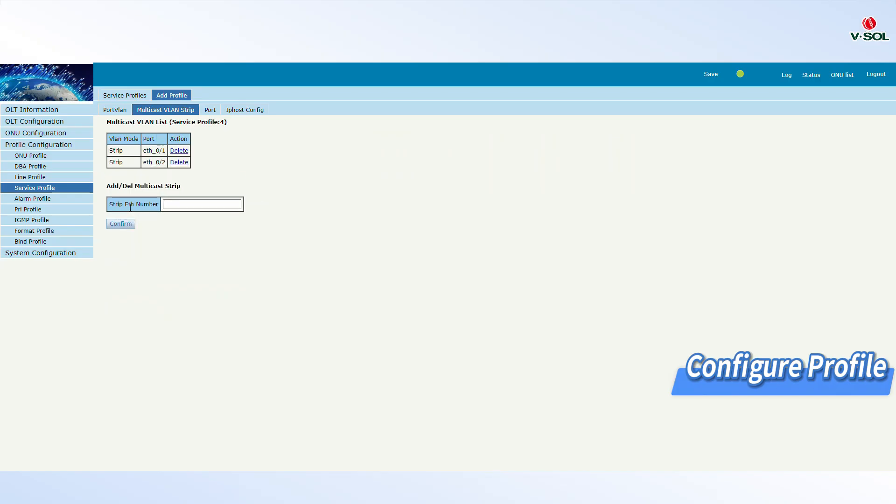
left_click(173, 203)
type("3")
left_click(130, 222)
left_click(176, 215)
type("4")
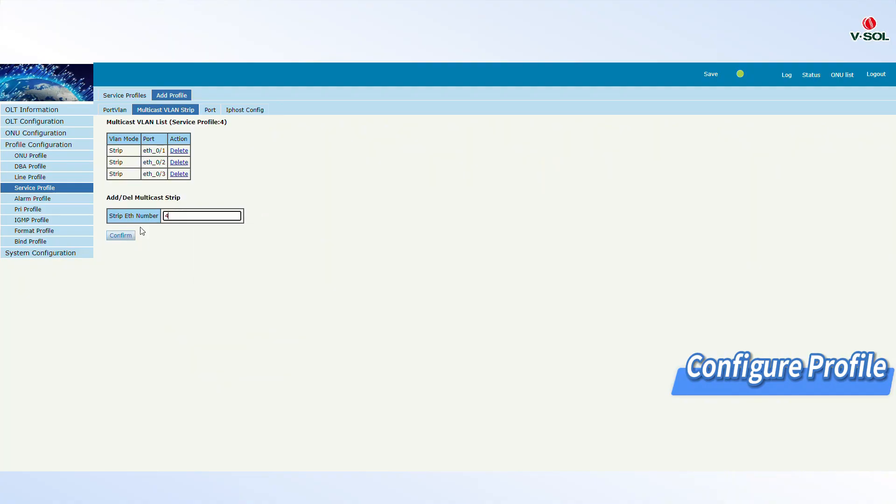
left_click(132, 239)
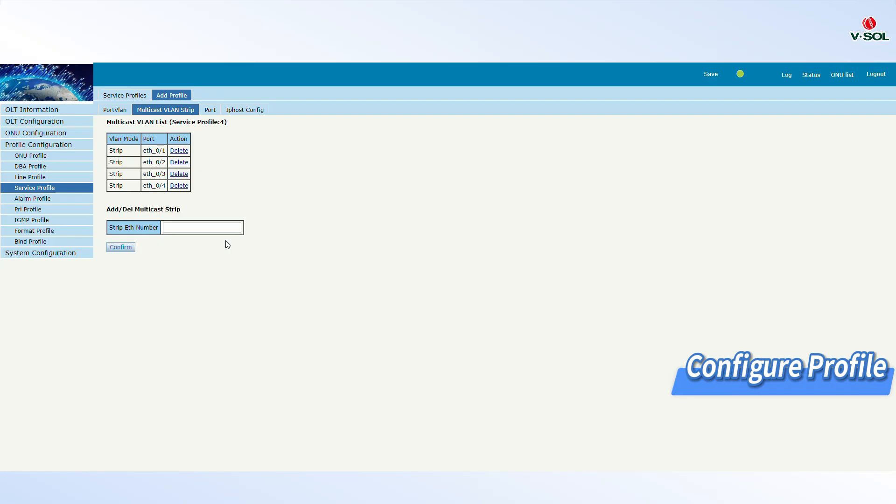
Set PON1 ONU auto-learn to use the SFU_igmp line profile and SFU_igmp service profile, and apply it
left_click(210, 110)
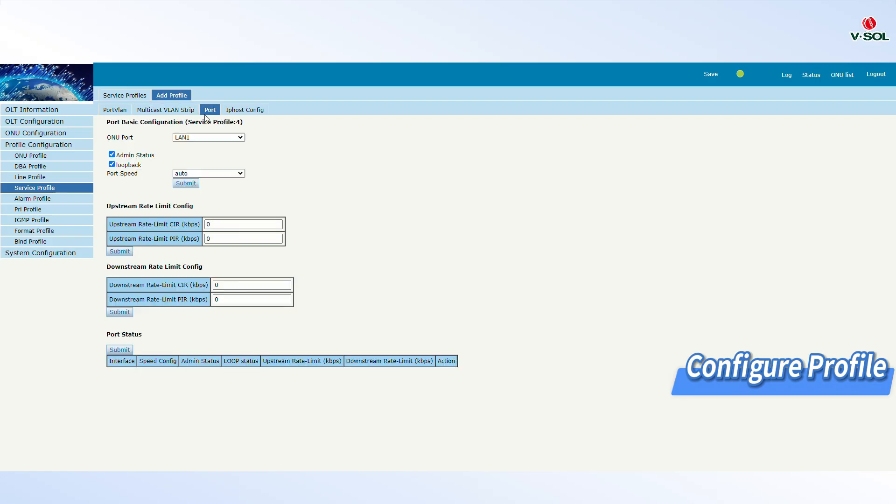
left_click(237, 114)
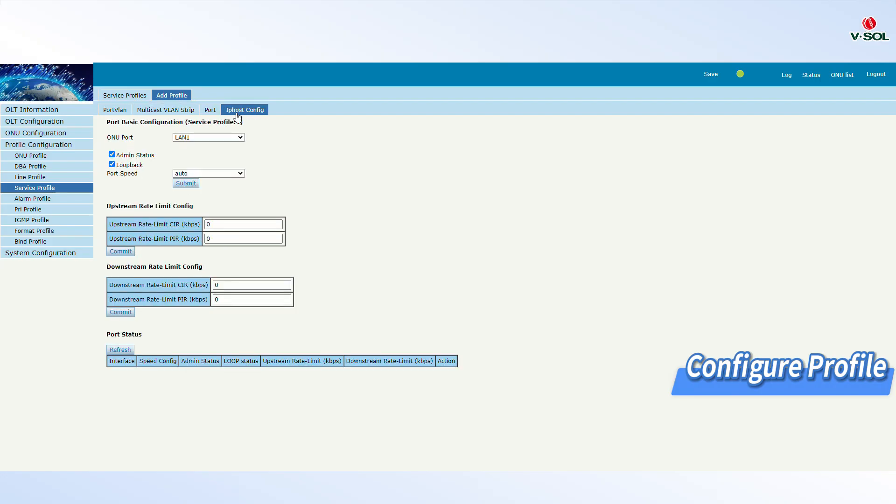
left_click(168, 114)
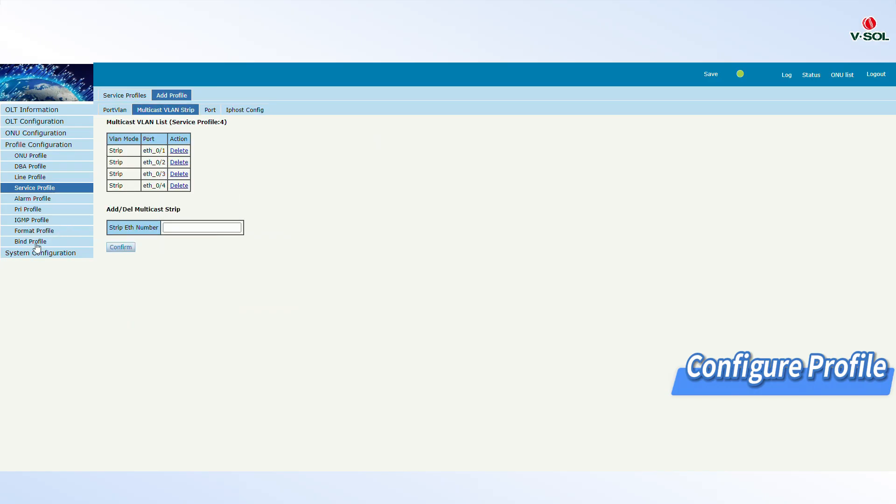
left_click(36, 133)
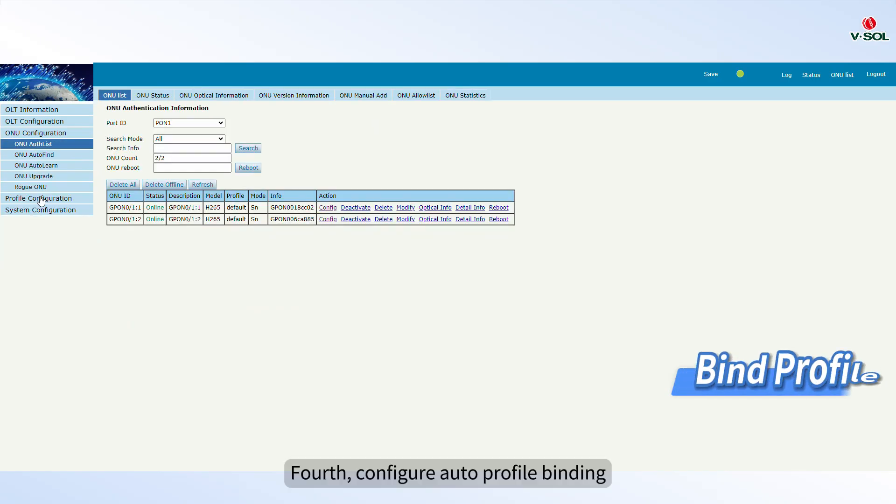
left_click(45, 177)
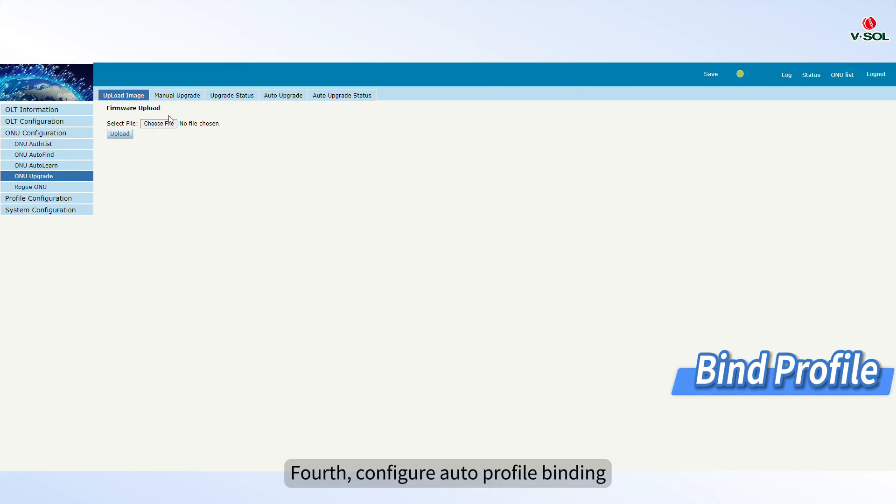
left_click(46, 166)
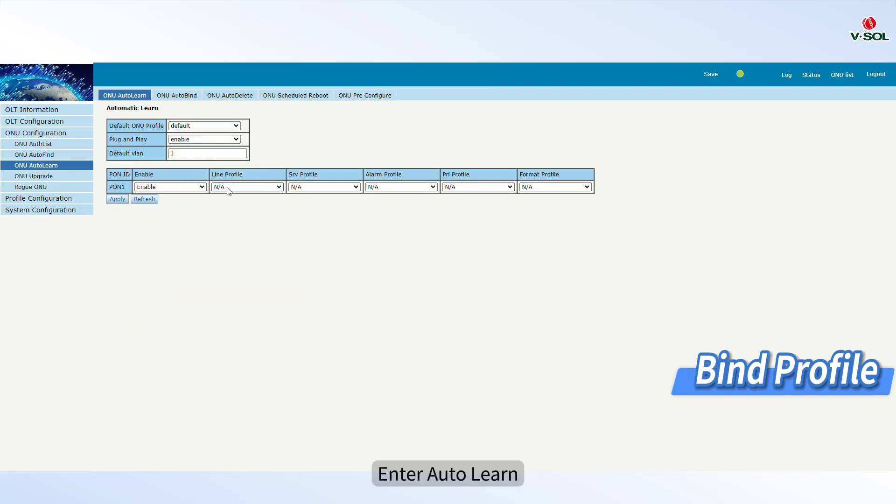
left_click(229, 188)
left_click(244, 225)
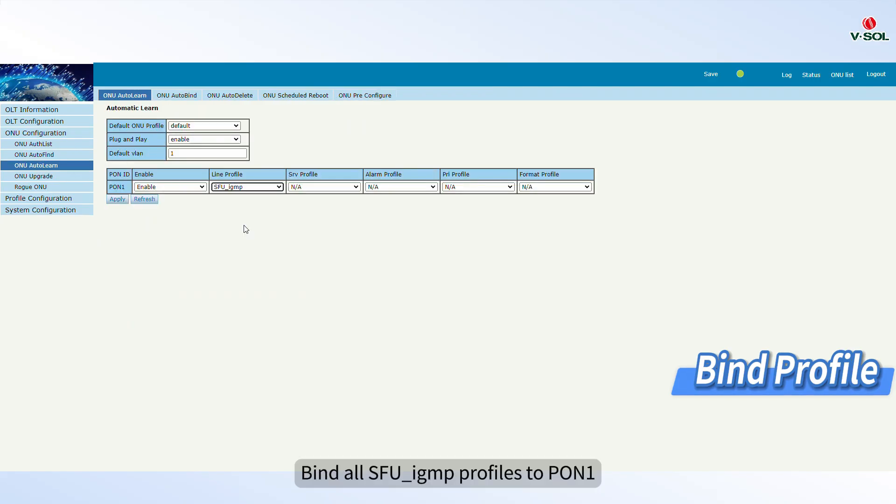
left_click(343, 187)
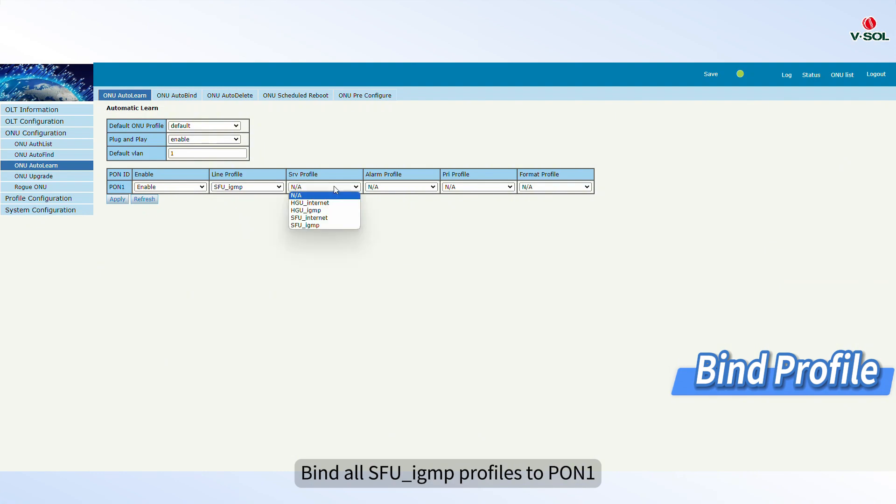
left_click(320, 226)
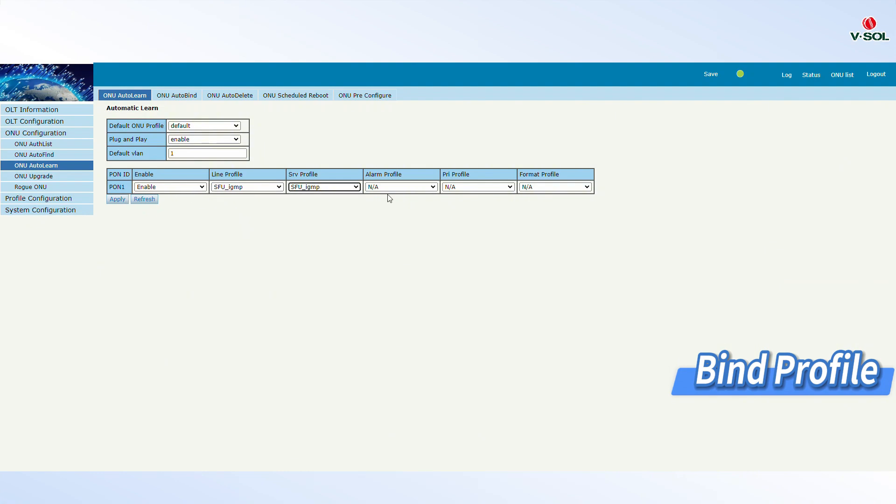
left_click(113, 201)
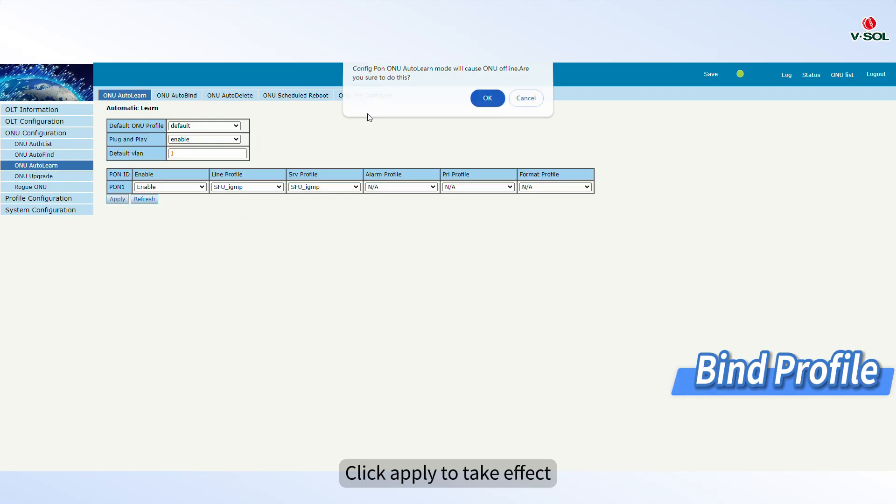
left_click(486, 96)
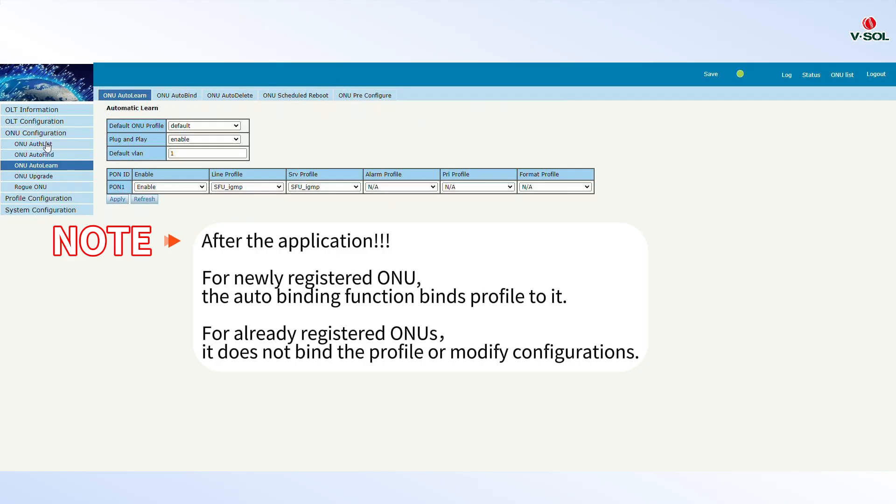
Delete all ONUs in the PON1 authentication list so they re-register
left_click(46, 144)
left_click(121, 184)
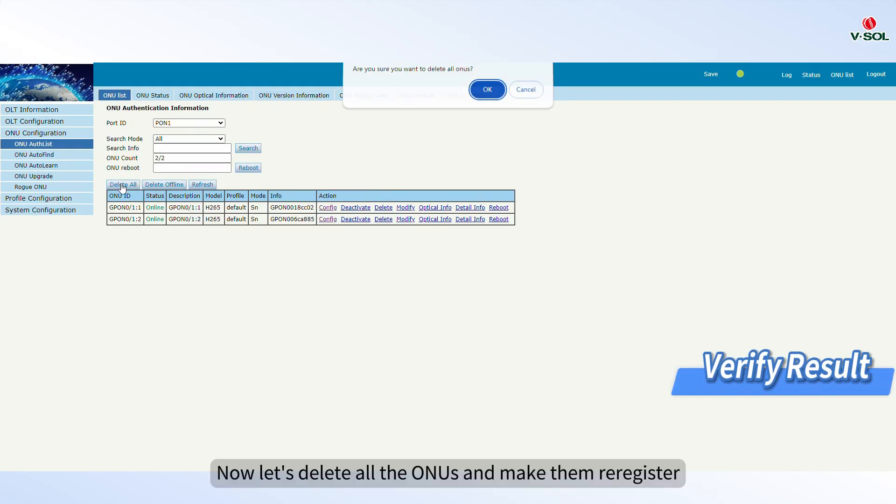
key("Return")
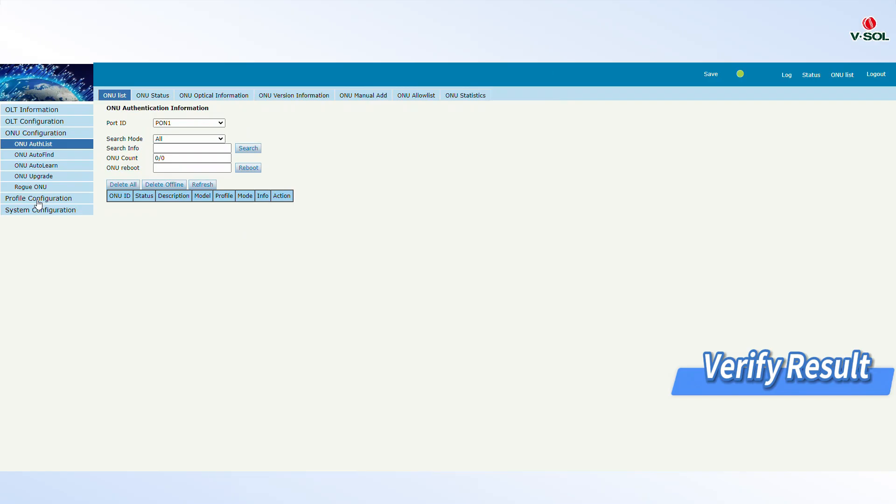
Repeatedly refresh the PON1 ONU profile binding list to check the re-registered ONUs' bound profiles
left_click(38, 199)
left_click(29, 241)
left_click(120, 140)
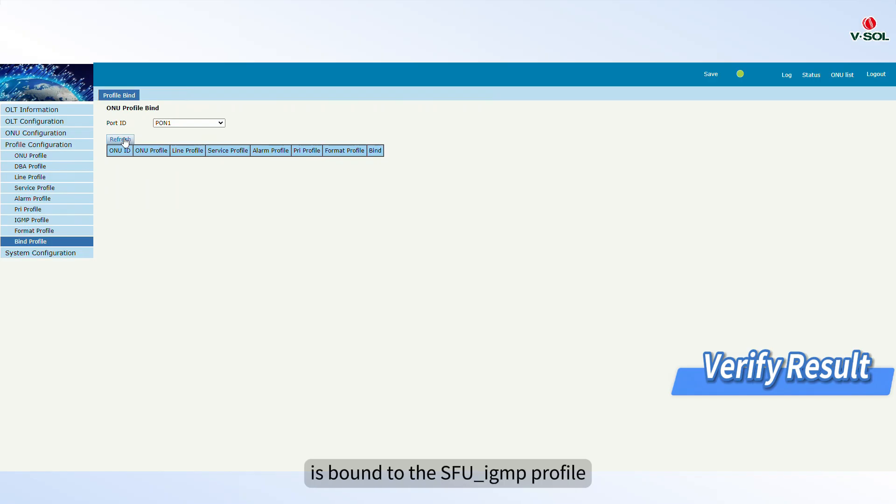
left_click(124, 140)
left_click(124, 140)
left_click(124, 140)
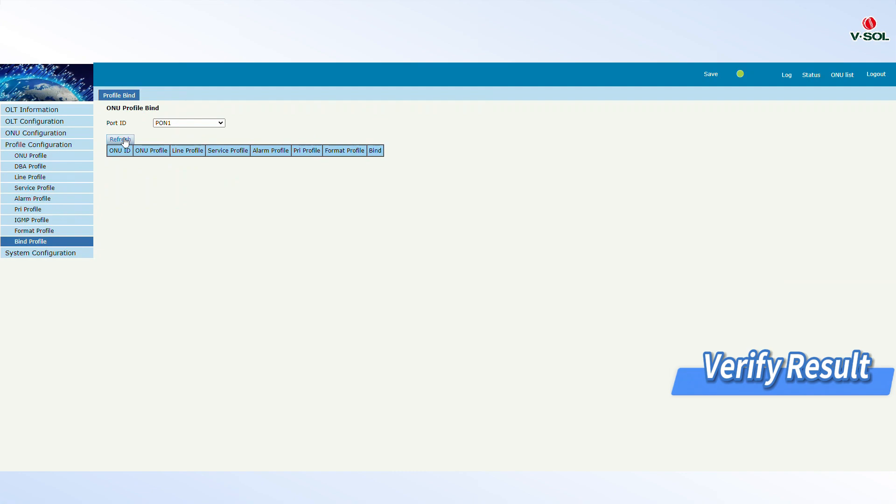
left_click(124, 140)
left_click(125, 140)
left_click(125, 140)
left_click(125, 141)
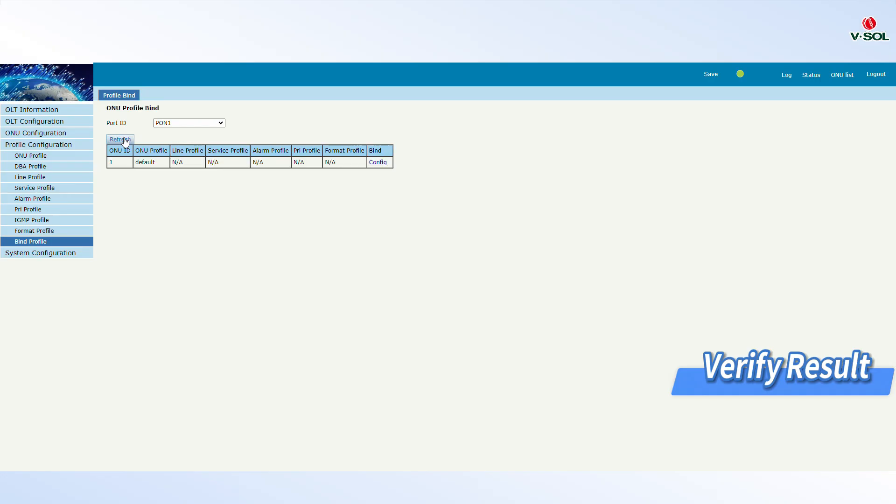
left_click(125, 140)
left_click(125, 140)
left_click(125, 140)
left_click(124, 140)
left_click(125, 140)
left_click(124, 140)
left_click(125, 140)
left_click(124, 140)
left_click(125, 140)
left_click(125, 140)
left_click(125, 140)
left_click(125, 140)
left_click(125, 140)
left_click(124, 140)
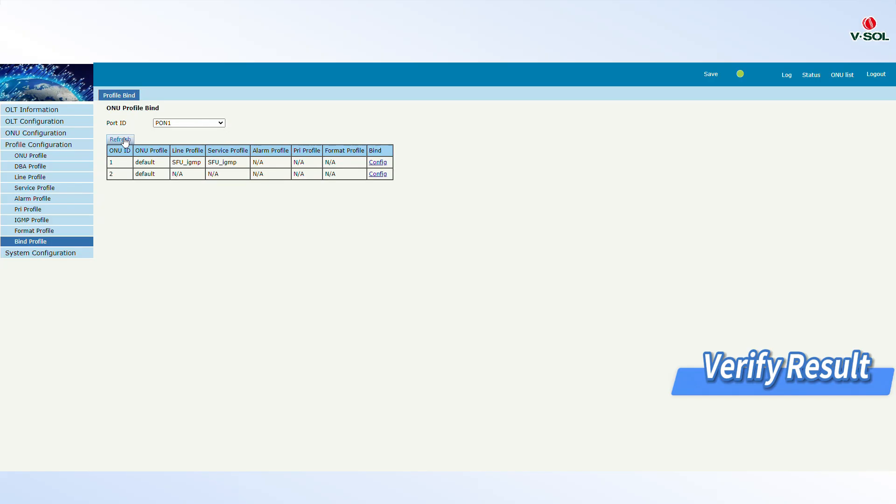
left_click(125, 140)
left_click(125, 140)
left_click(125, 140)
left_click(125, 140)
Inspect ONU 1's configuration across its gemport, service, port VLAN and multicast settings
left_click(36, 133)
left_click(331, 208)
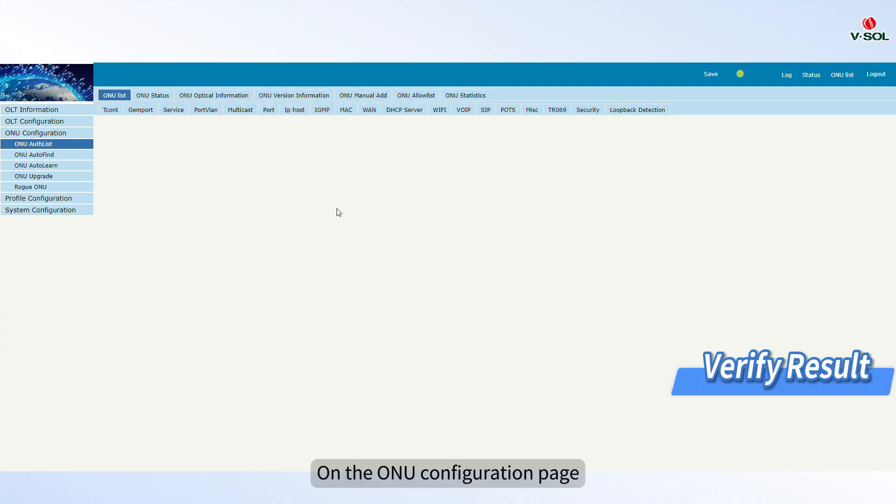
left_click(141, 109)
left_click(179, 112)
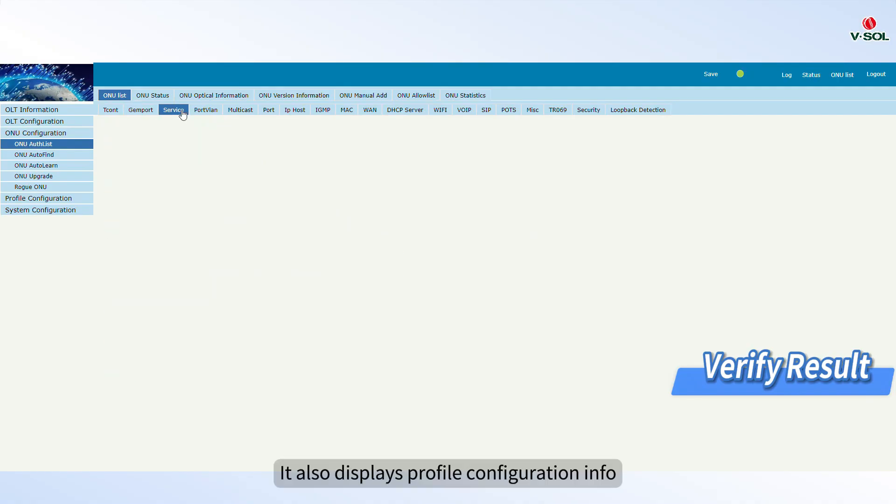
left_click(205, 112)
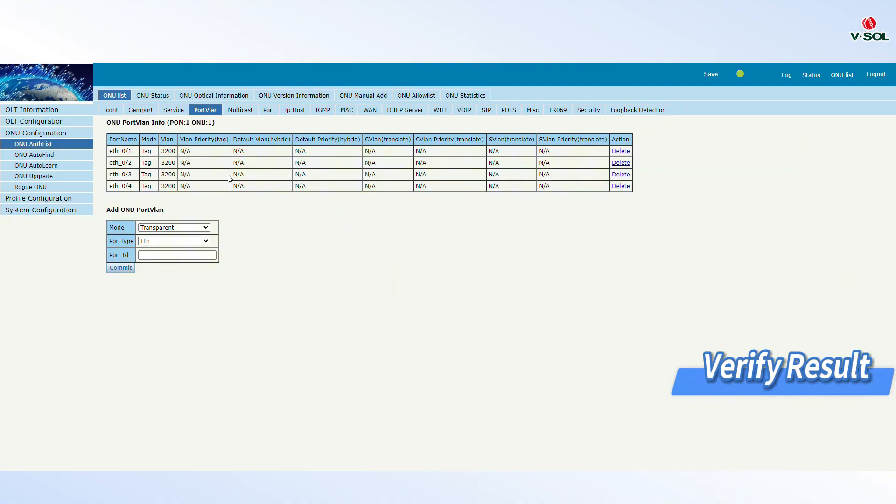
left_click(242, 112)
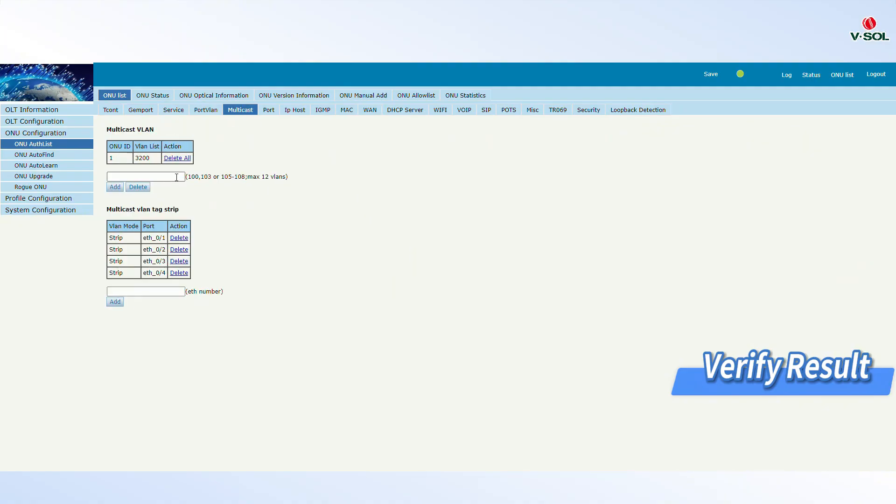